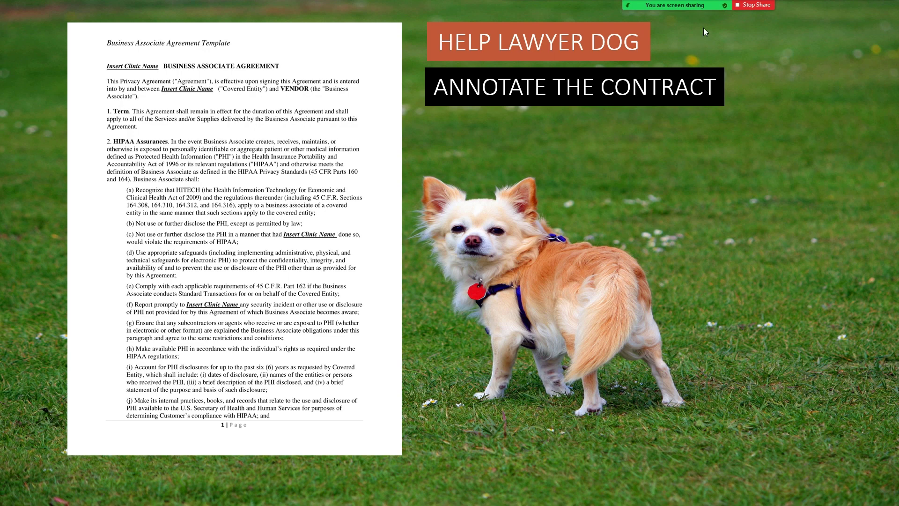
- Review the options for how many participants can share and the additional meeting options for annotations, recording and sound
left_click(747, 8)
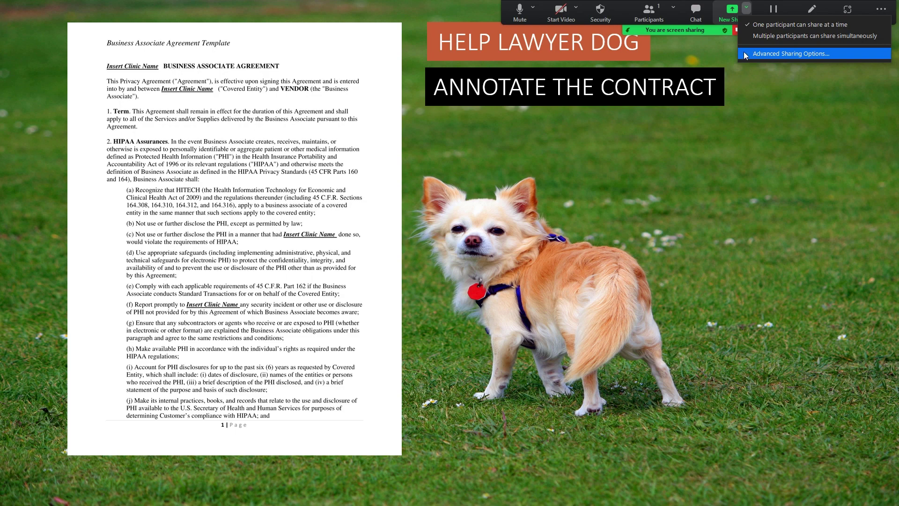
left_click(715, 54)
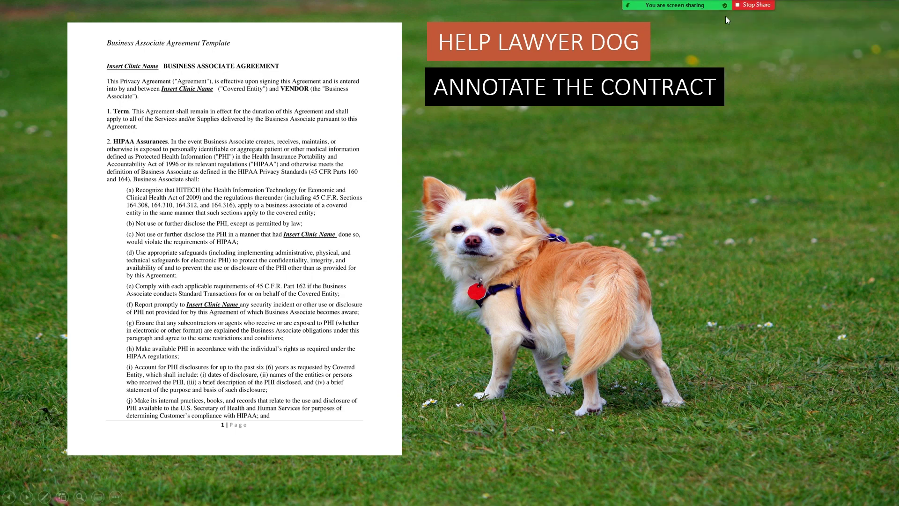
mouse_move(721, 11)
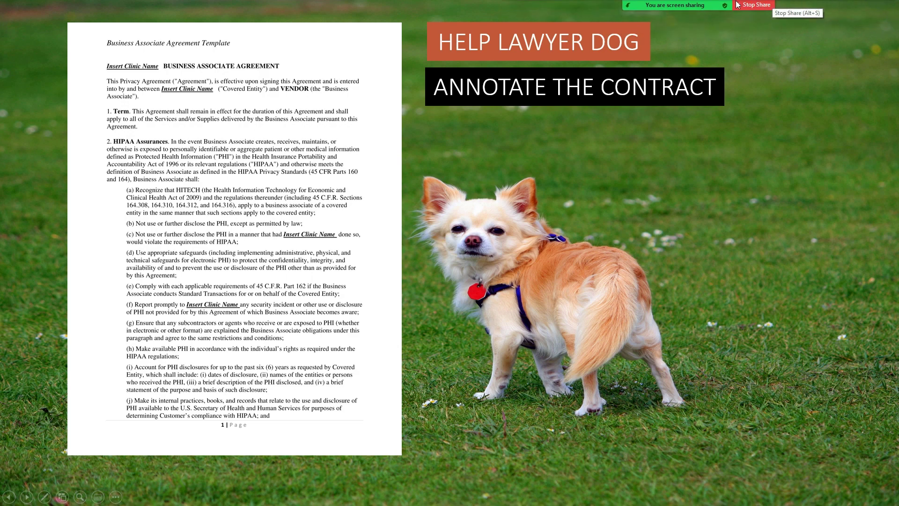
mouse_move(812, 2)
left_click(875, 17)
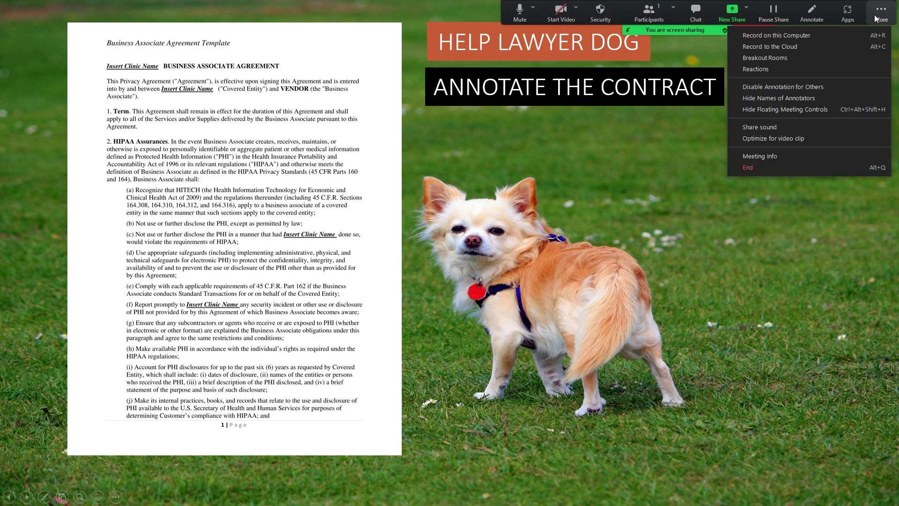
left_click(875, 15)
left_click(874, 15)
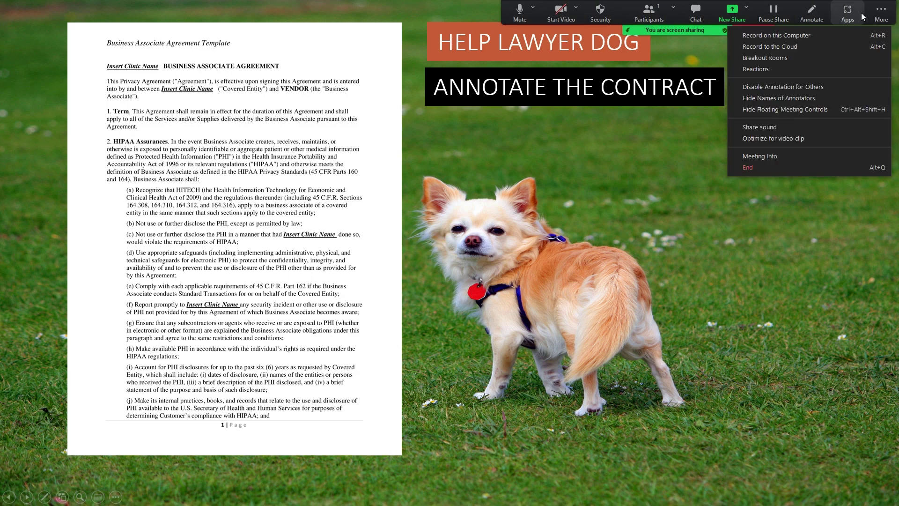
left_click(861, 13)
- Start annotating the shared slide and examine the drawing, stamp and spotlight options
left_click(813, 7)
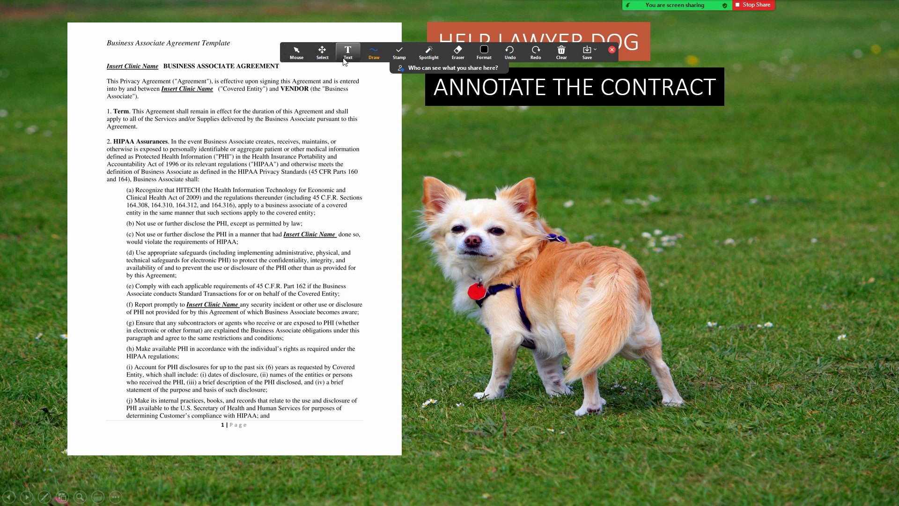
left_click(373, 60)
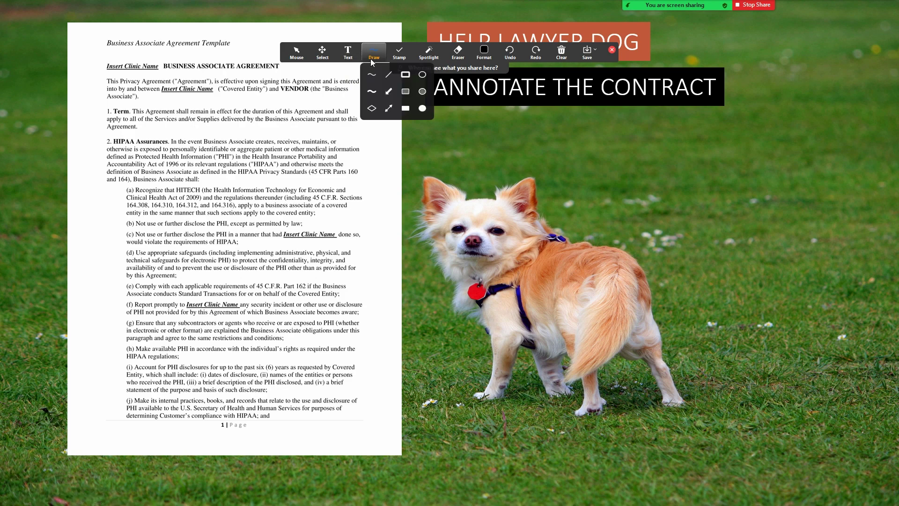
left_click(399, 58)
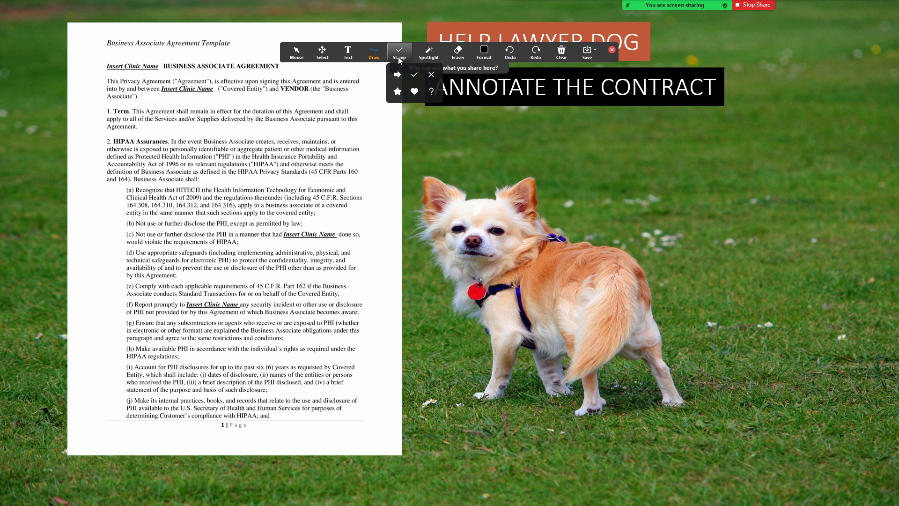
left_click(428, 59)
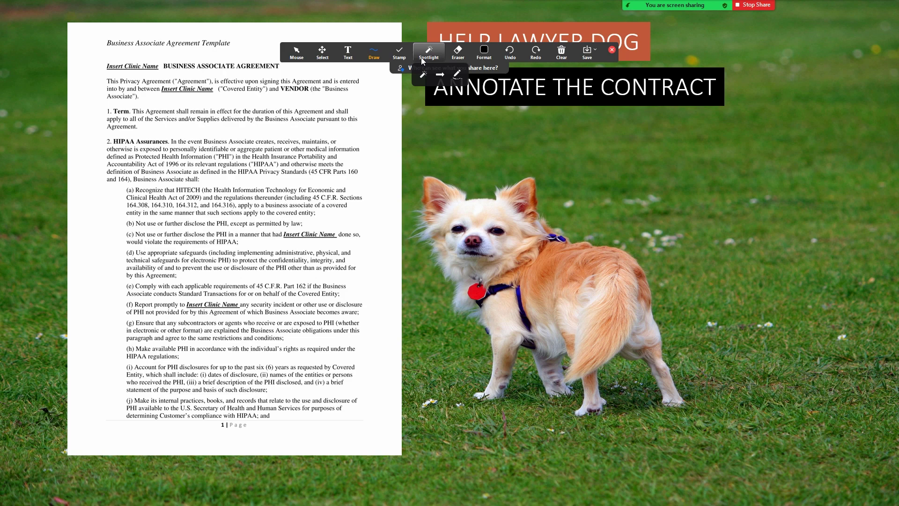
- Draw a freehand circle around "Insert Clinic Name" in the agreement's opening paragraph
left_click(345, 52)
left_click(373, 52)
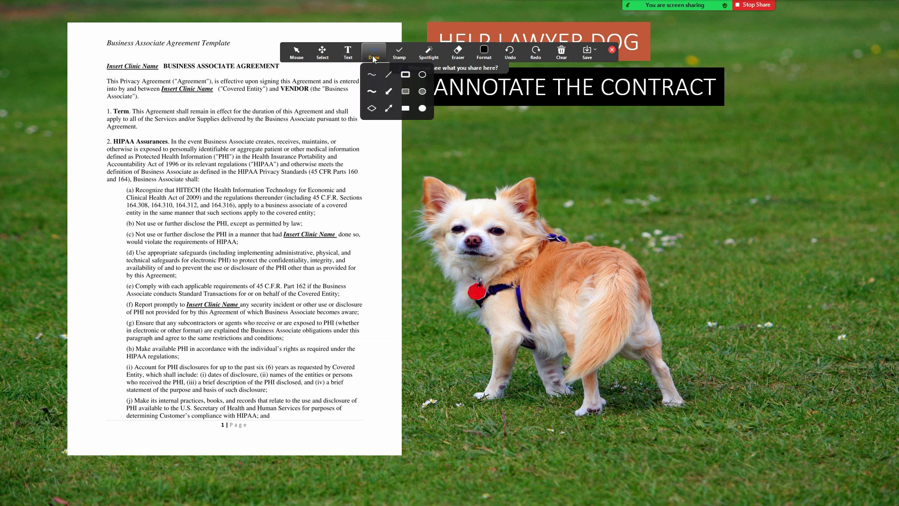
mouse_move(146, 101)
left_mouse_down()
mouse_move(196, 104)
mouse_move(220, 78)
mouse_move(182, 73)
mouse_move(149, 86)
mouse_move(145, 98)
left_mouse_up()
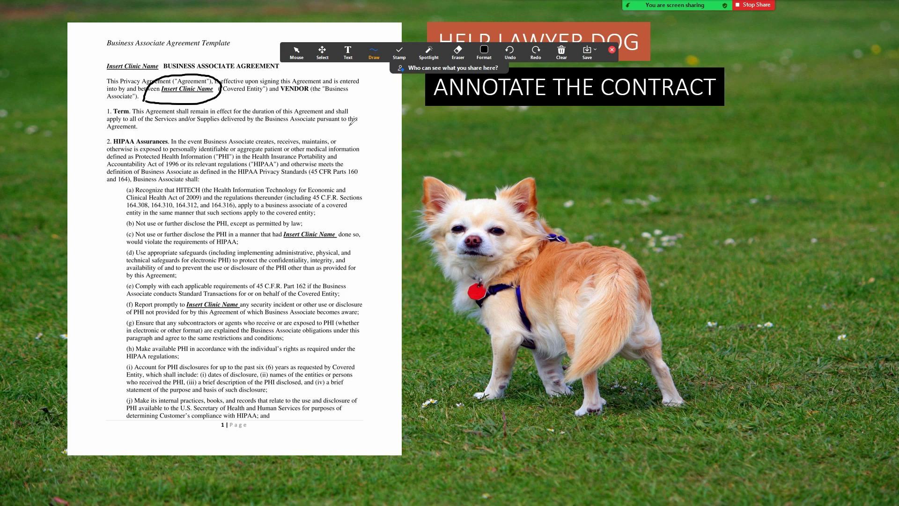
- Clear all drawings from the shared slide and close the annotation tools
left_click(561, 53)
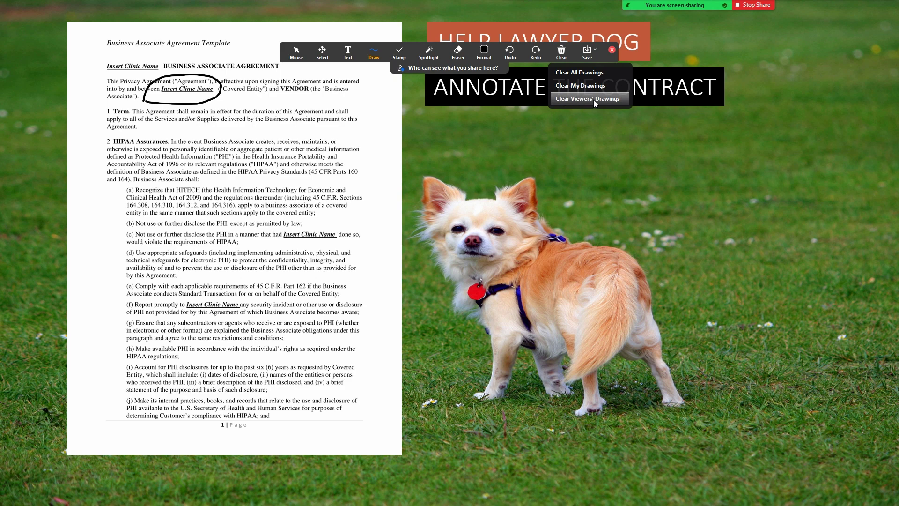
left_click(591, 73)
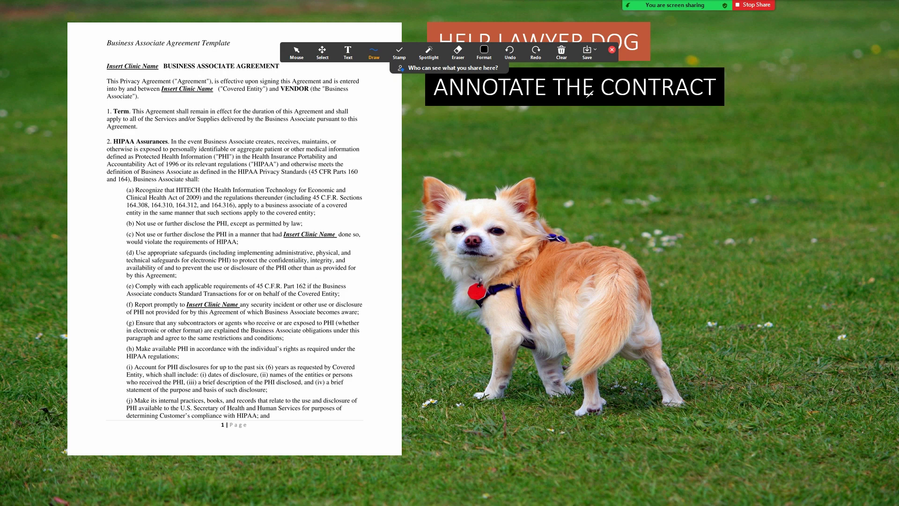
left_click(612, 50)
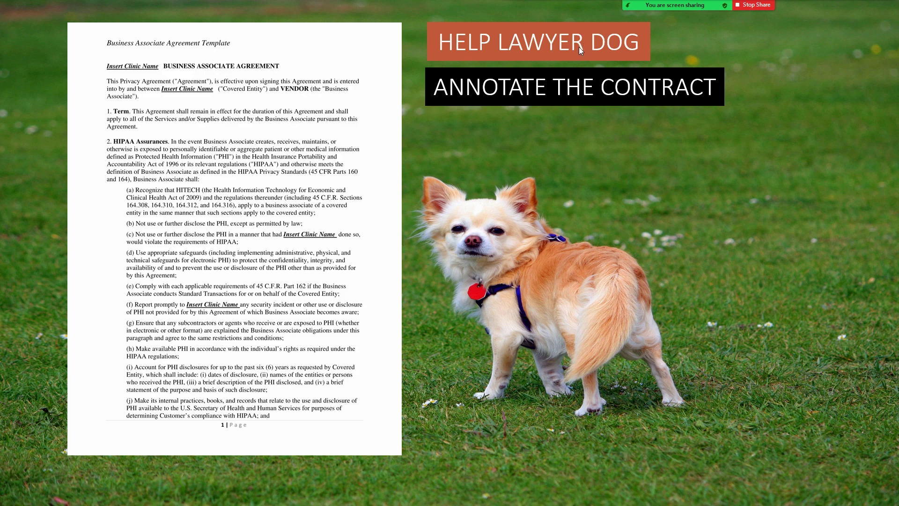
- Review the meeting's security settings, including the activities participants are allowed to perform
mouse_move(650, 7)
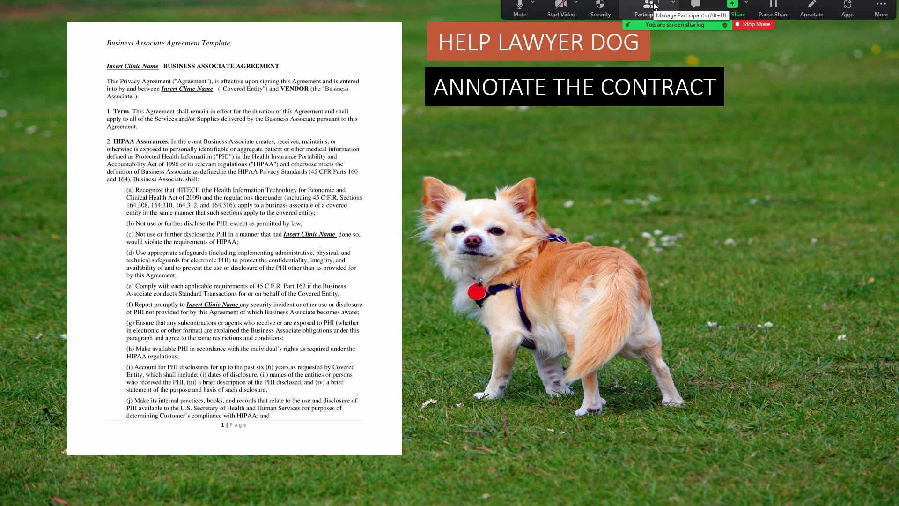
left_click(600, 16)
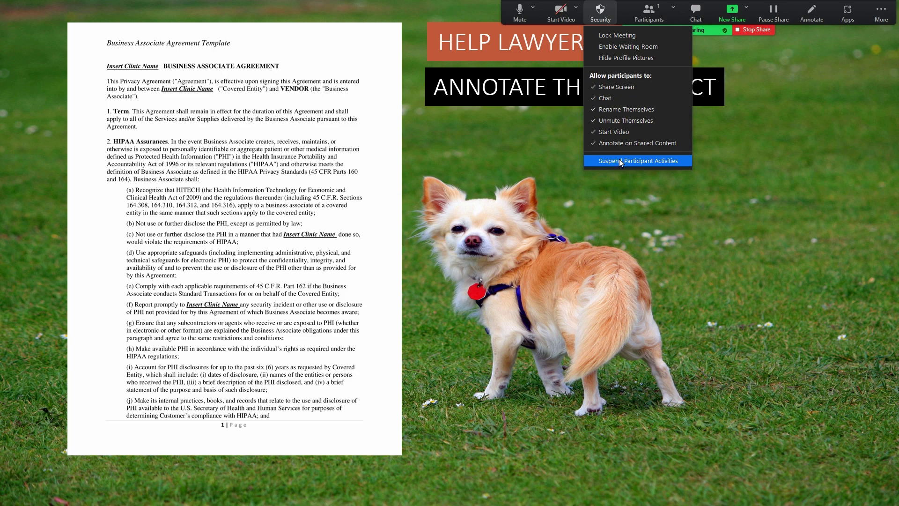
left_click(599, 17)
left_click(598, 18)
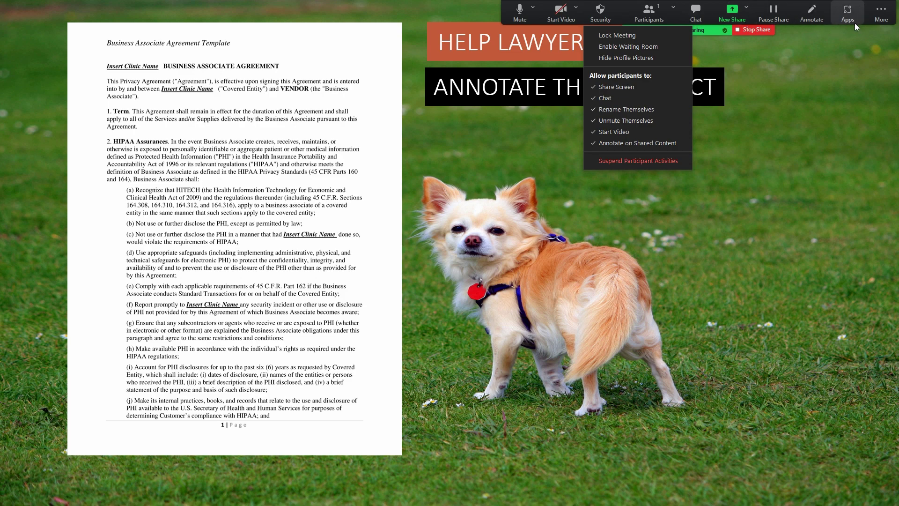
- Annotate the opening paragraph with a freehand circle around "Insert Clinic Name" and an arrow pointing at it
left_click(813, 20)
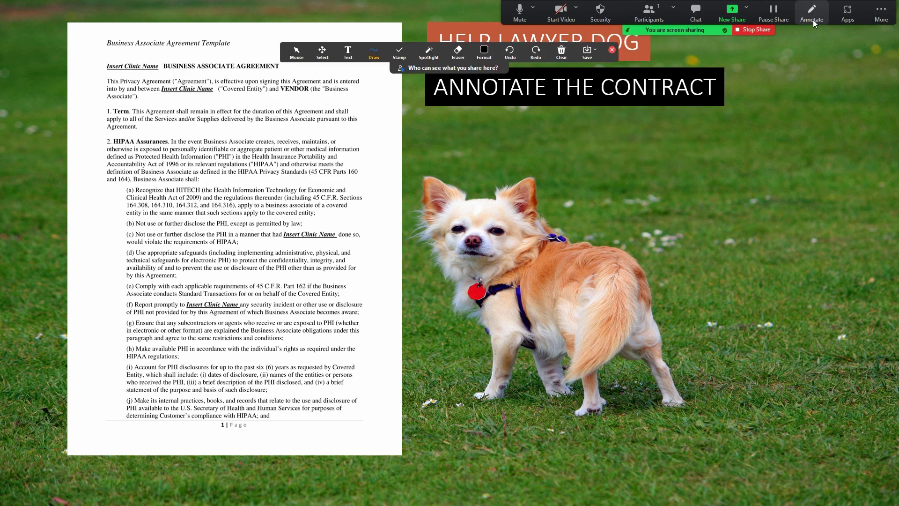
mouse_move(153, 97)
left_mouse_down()
mouse_move(187, 101)
mouse_move(224, 71)
mouse_move(171, 64)
mouse_move(154, 92)
mouse_move(162, 98)
left_mouse_up()
mouse_move(230, 125)
left_mouse_down()
mouse_move(215, 112)
mouse_move(225, 107)
left_mouse_up()
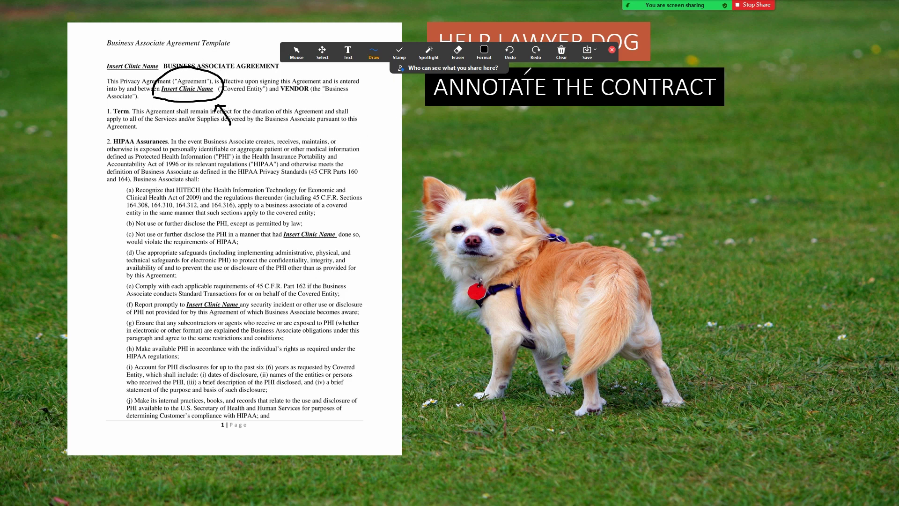
- Save the annotated screen as a PNG and show the saved file in its folder
left_click(585, 57)
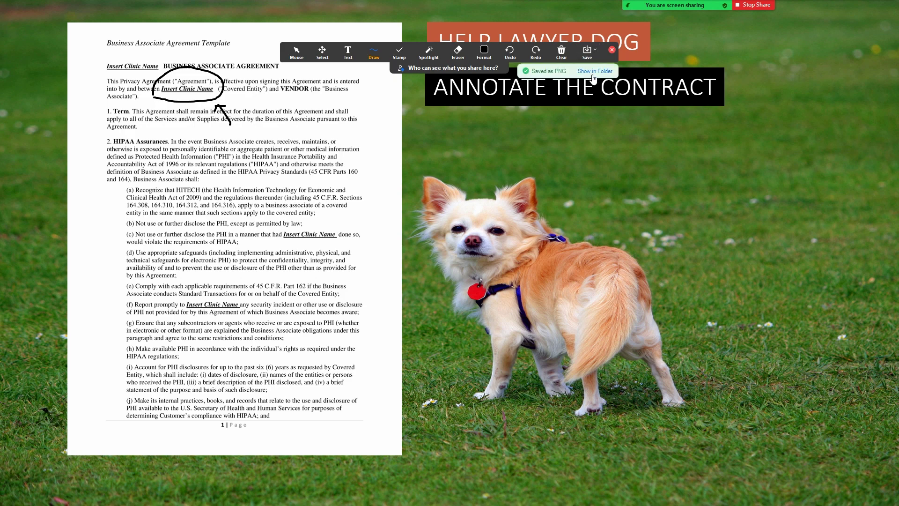
left_click(593, 71)
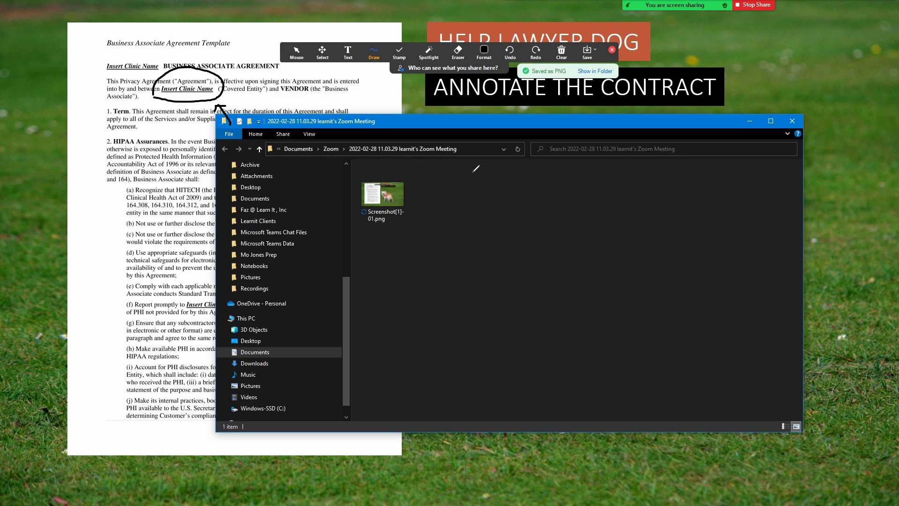
- Circle the Zoom folder in the saved file's path, and close both the annotation tools and the folder window
mouse_move(328, 144)
left_mouse_down()
mouse_move(340, 158)
mouse_move(324, 145)
left_mouse_up()
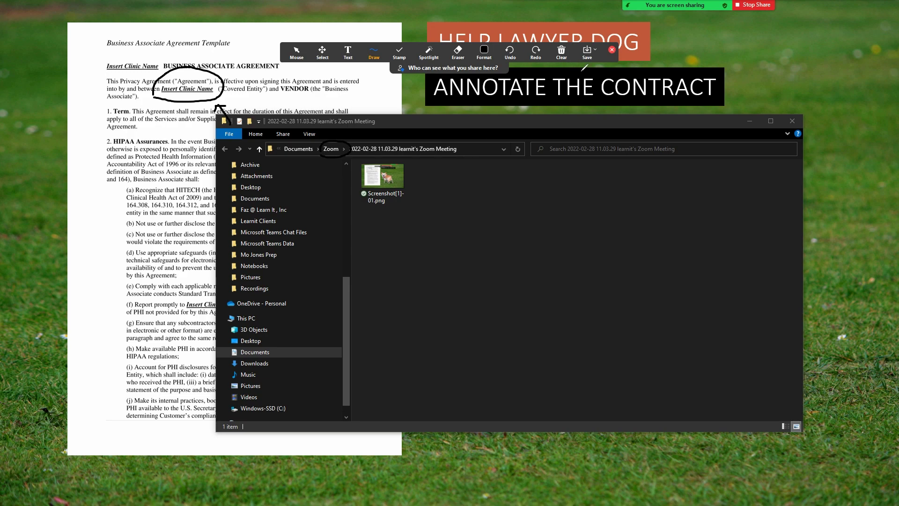
left_click(612, 50)
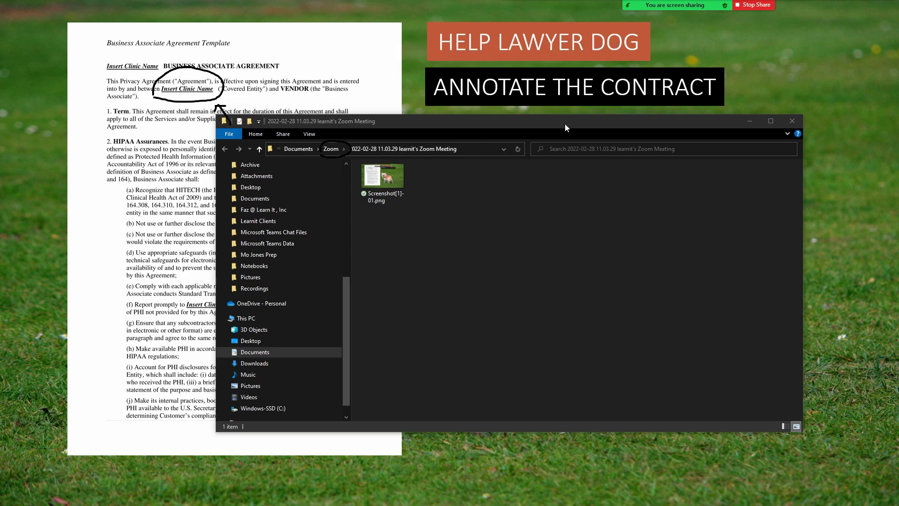
left_click(791, 121)
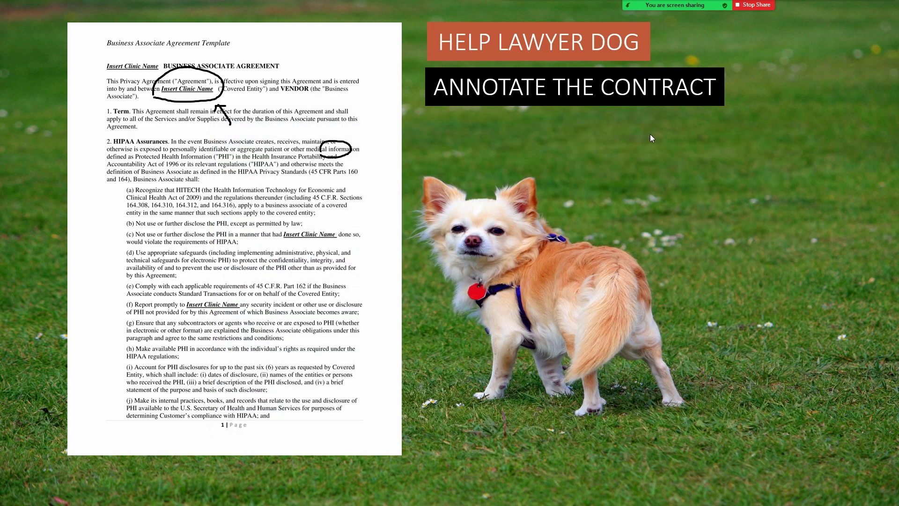
- Remove all annotations from the contract slide and leave annotation mode
mouse_move(720, 1)
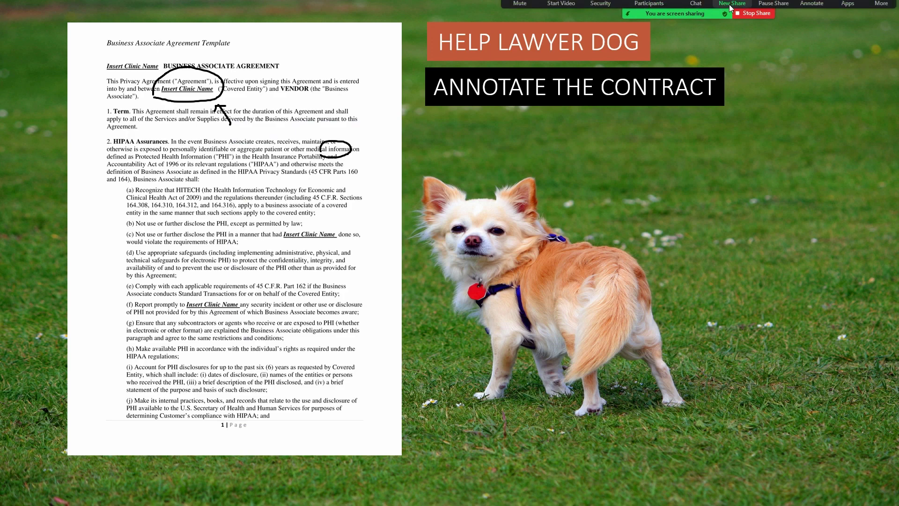
left_click(815, 19)
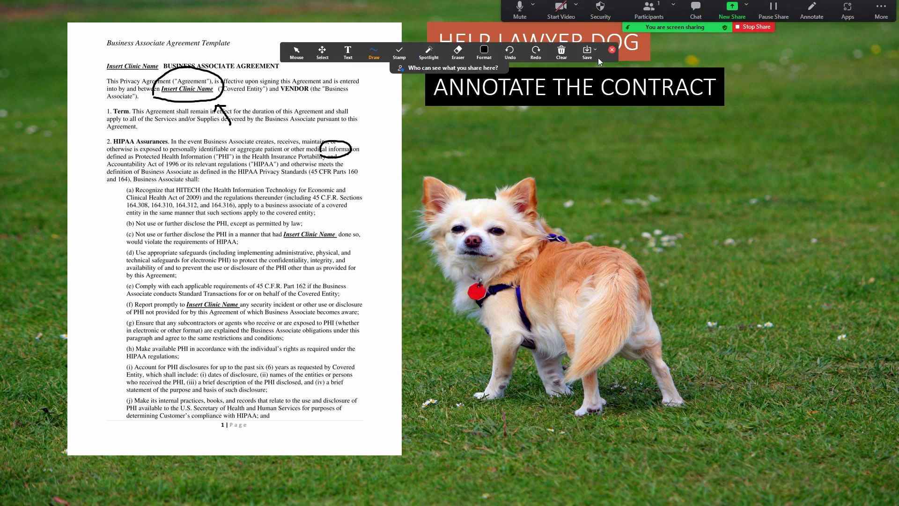
left_click(564, 53)
left_click(570, 72)
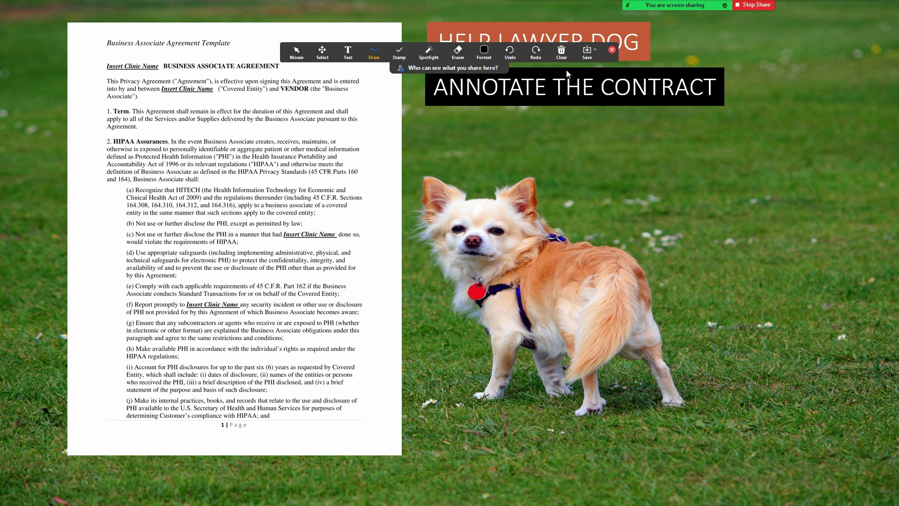
left_click(612, 49)
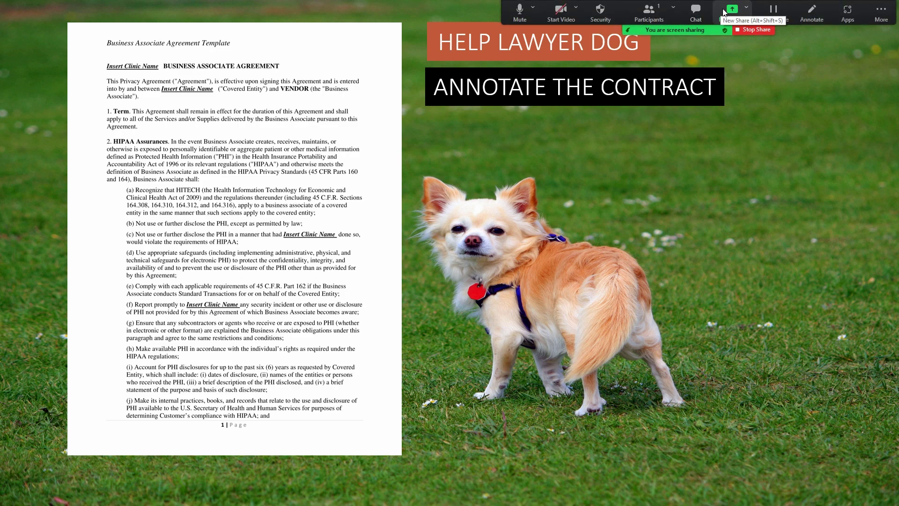
- Share a whiteboard with the meeting and draw a freehand smiley face on it
left_click(723, 10)
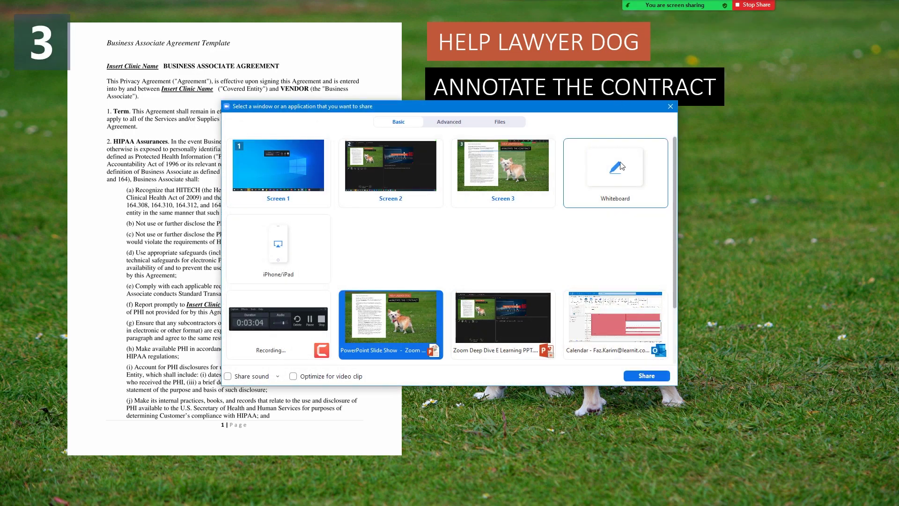
left_click(613, 180)
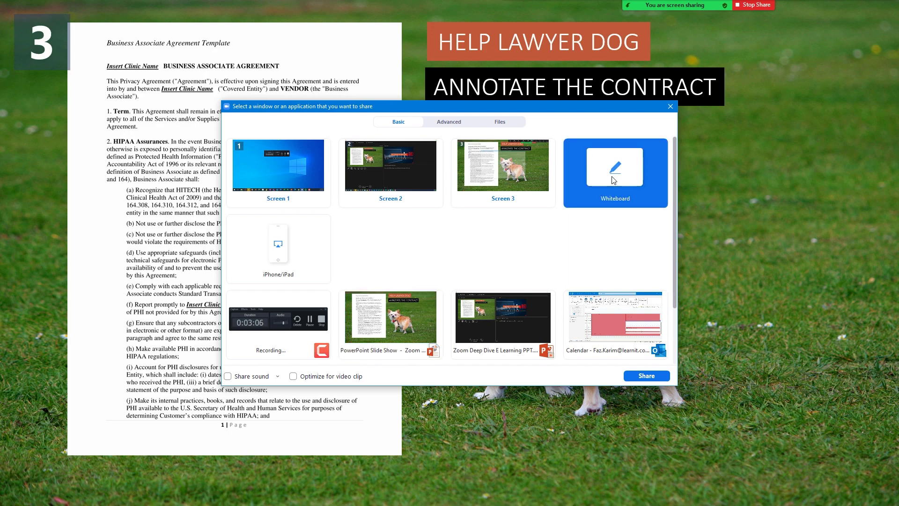
left_click(640, 381)
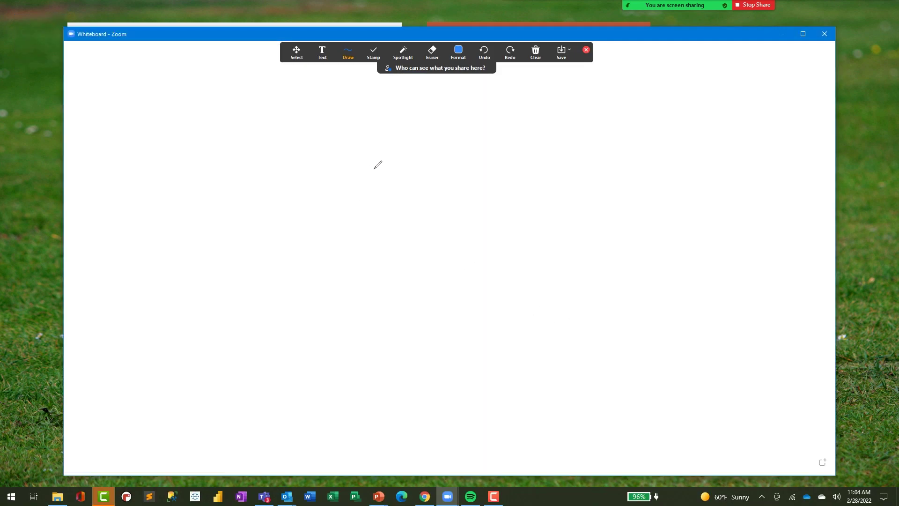
mouse_move(391, 165)
left_mouse_down()
mouse_move(386, 178)
mouse_move(409, 214)
mouse_move(457, 163)
mouse_move(397, 160)
mouse_move(405, 185)
mouse_move(443, 192)
left_mouse_up()
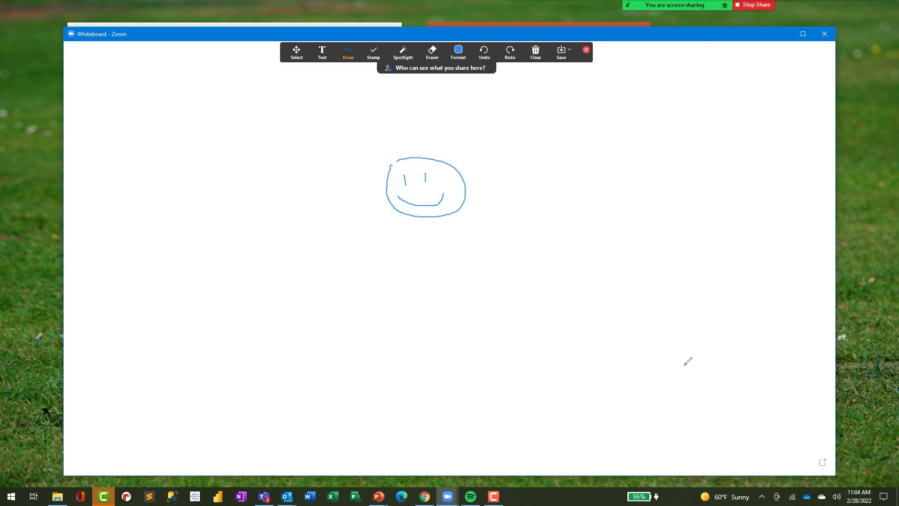
- Add two blank pages to the whiteboard and check its save format options without choosing one
left_click(823, 463)
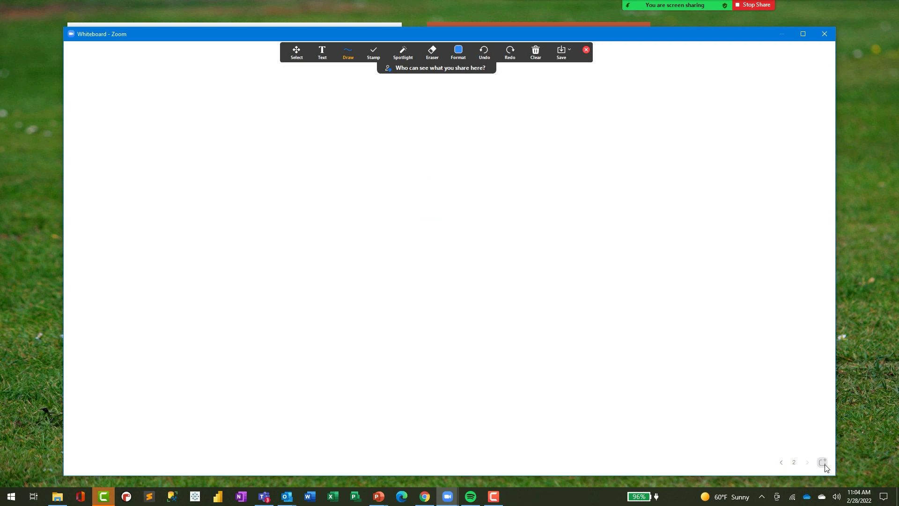
left_click(823, 463)
left_click(571, 52)
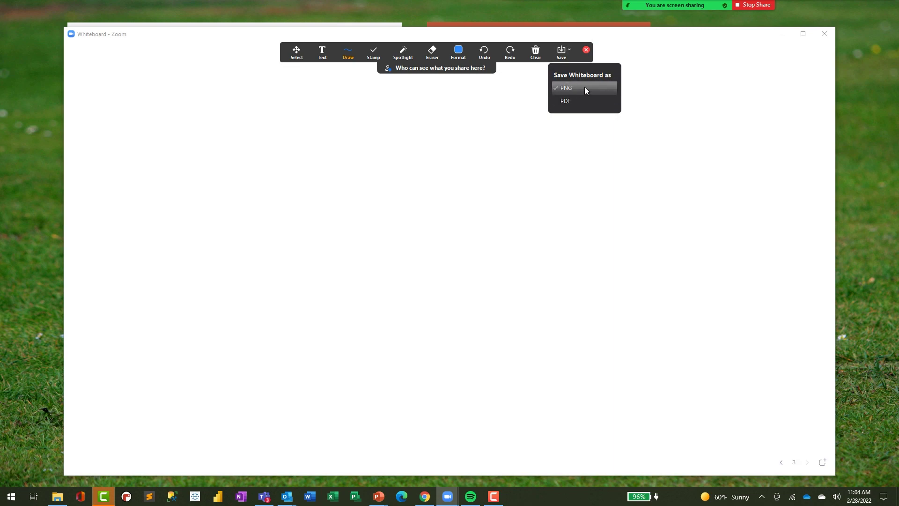
left_click(735, 49)
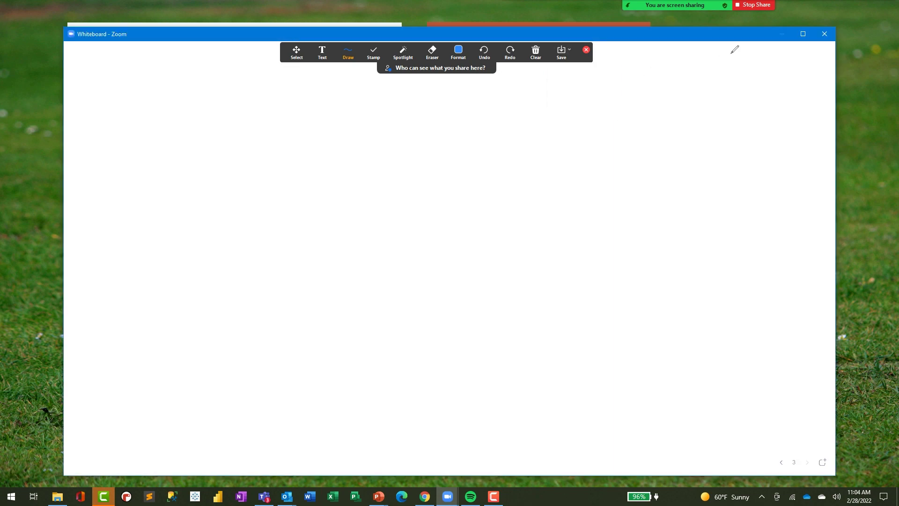
- Close the whiteboard share with its annotation tools, and view the screen-sharing choices without sharing anything
left_click(585, 49)
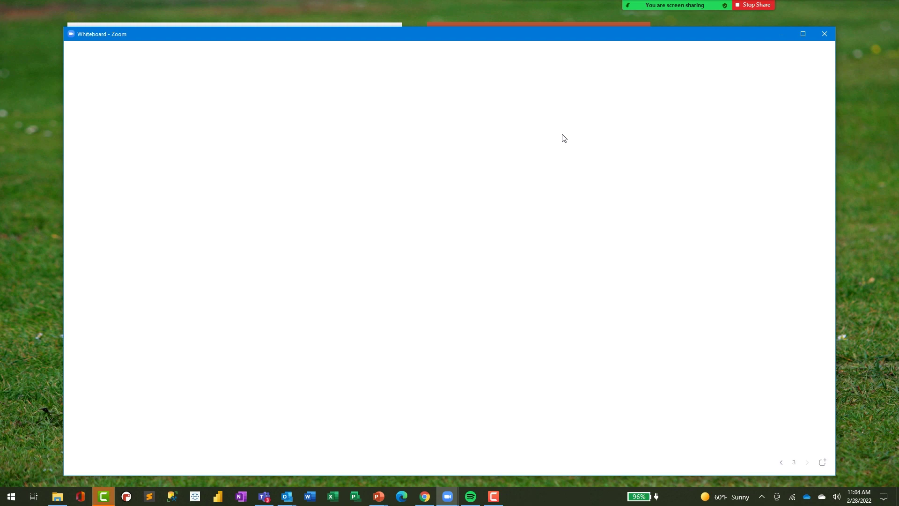
left_click(826, 36)
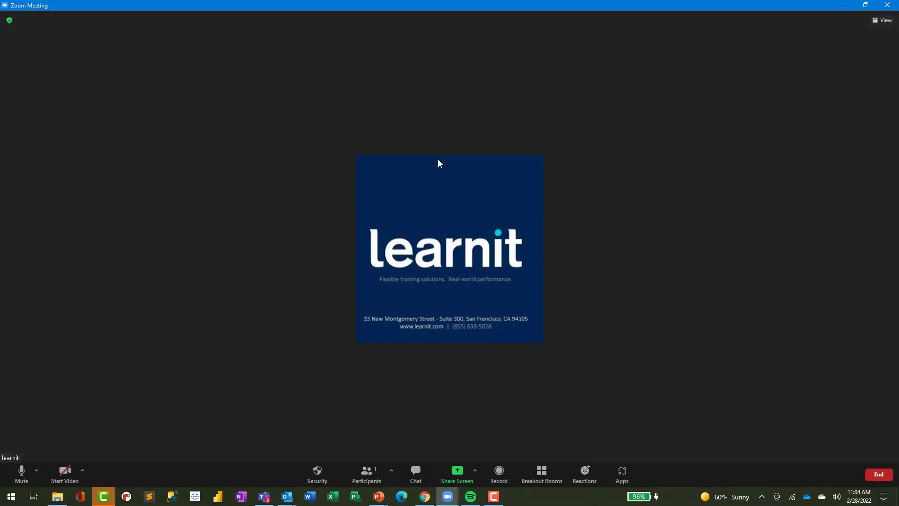
left_click(457, 472)
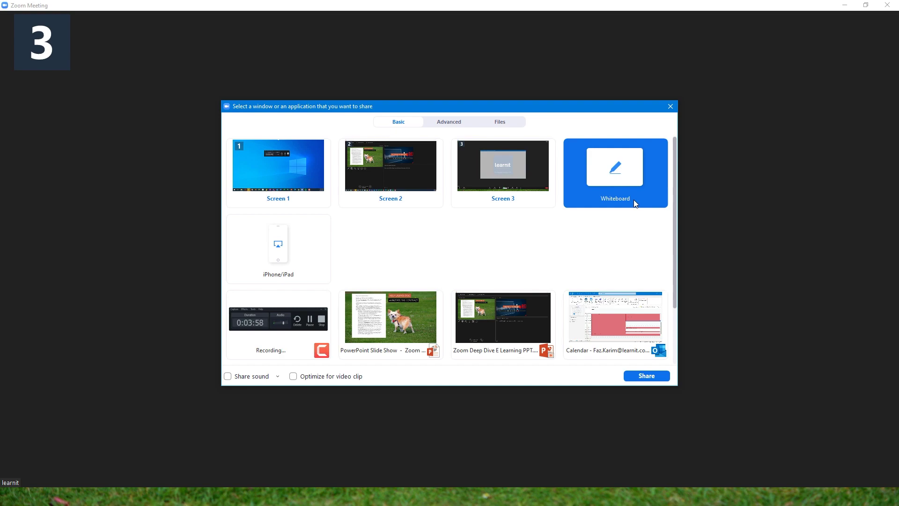
left_click(668, 107)
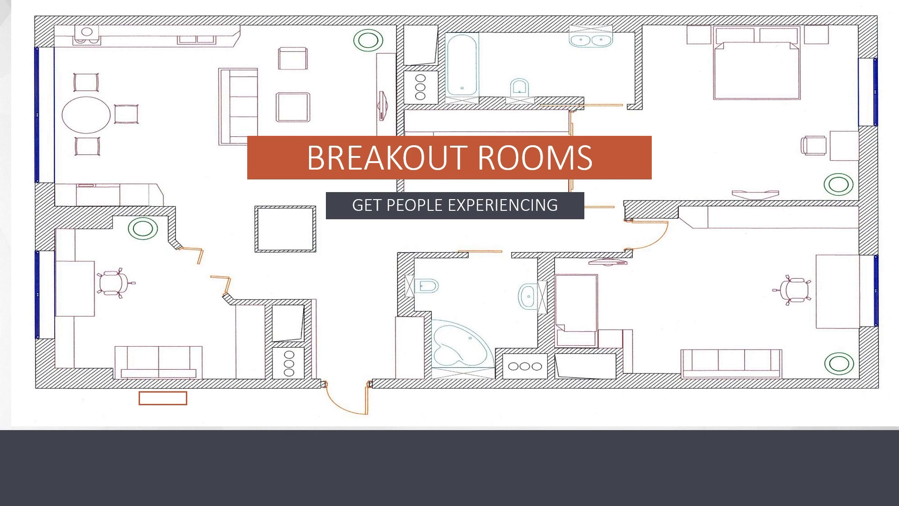
- Switch to the Zoom web portal in Chrome and bring up the Breakout room option in the Meeting settings
key("alt+Tab")
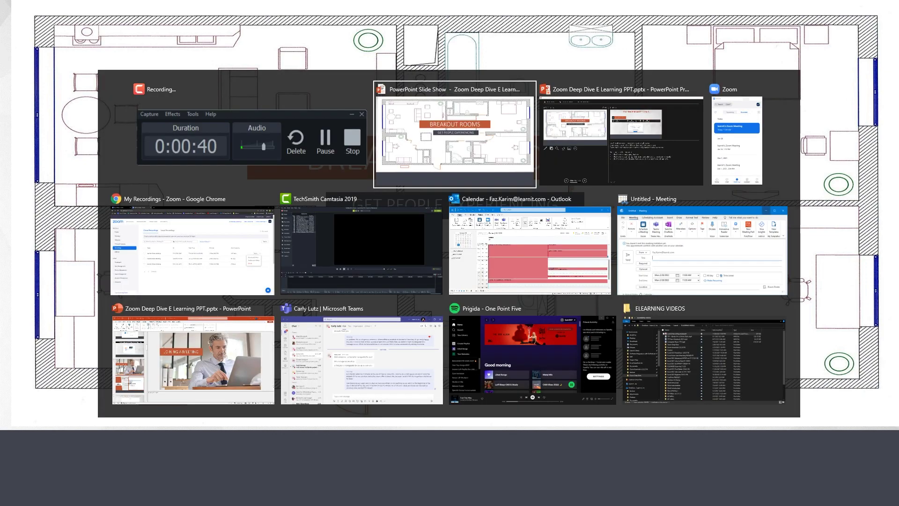
key("alt+Tab")
key("alt+Tab")
key("alt+Tab")
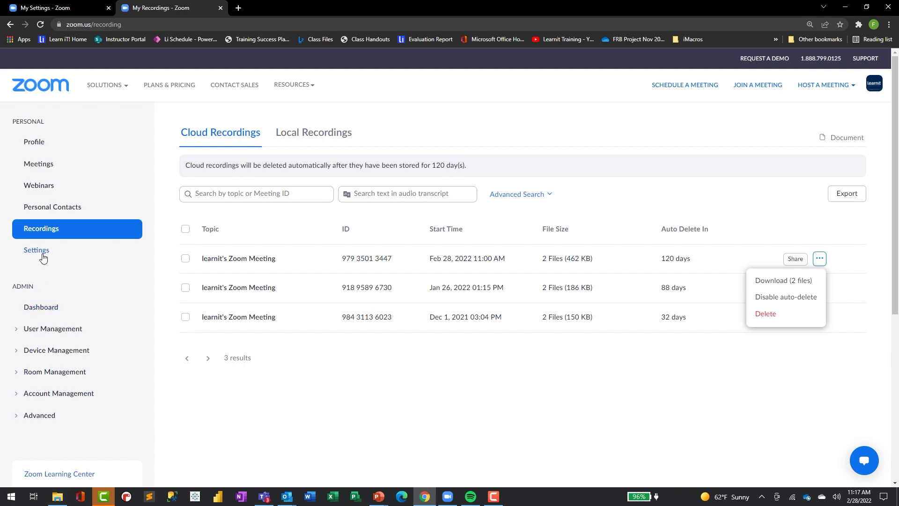
left_click(43, 257)
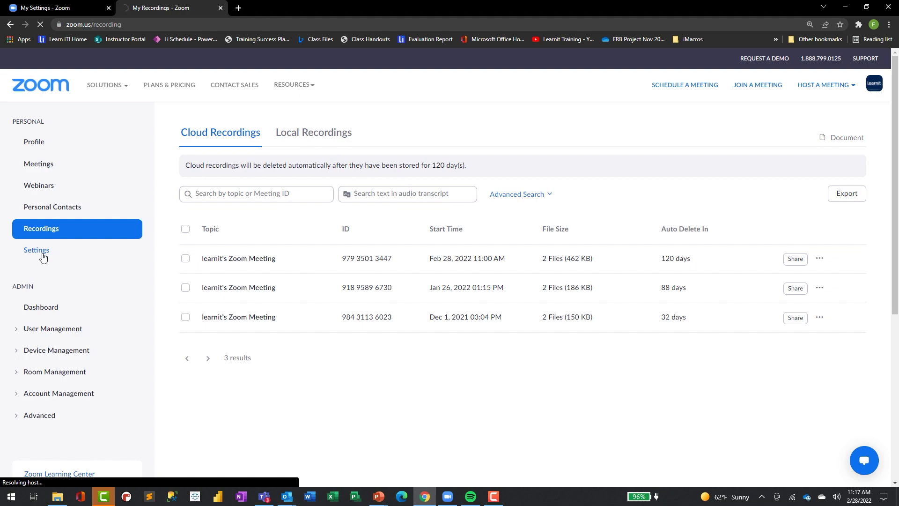
left_click(76, 11)
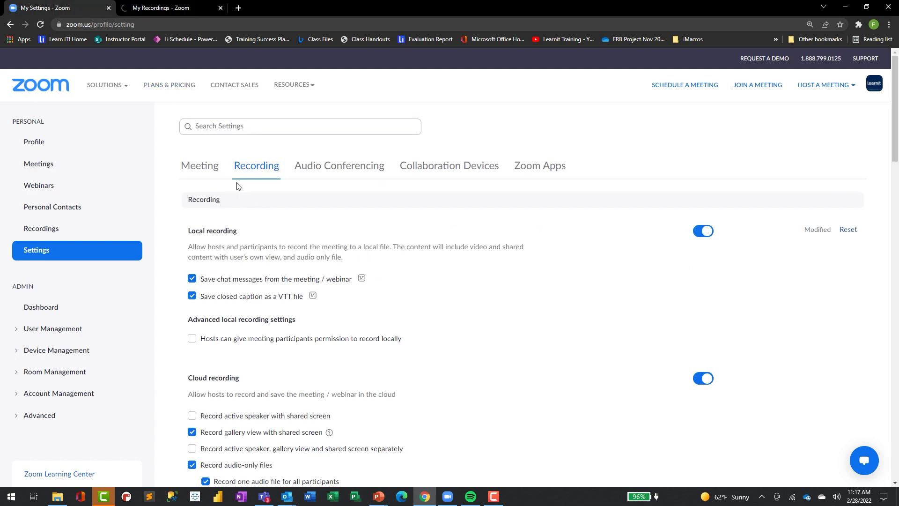
left_click(213, 166)
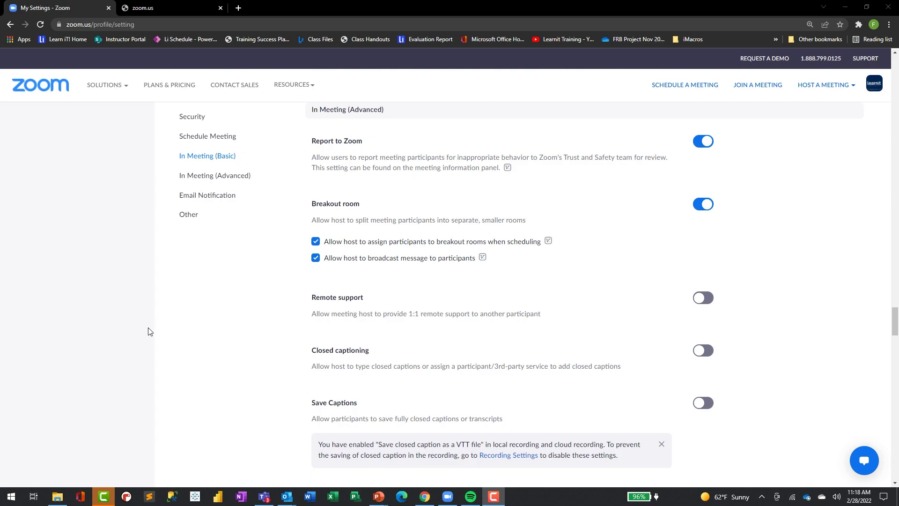
- Point red arrows at In Meeting (Advanced) and the Breakout room toggle, box the Breakout room heading, and clear the drawings
left_click(187, 176)
left_click_drag(176, 159, 119, 178)
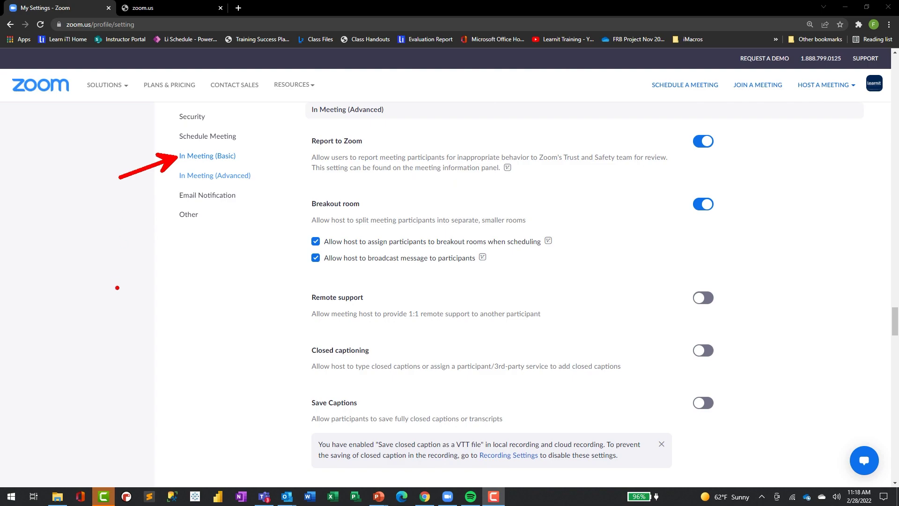
key("e")
left_click_drag(161, 178, 139, 192)
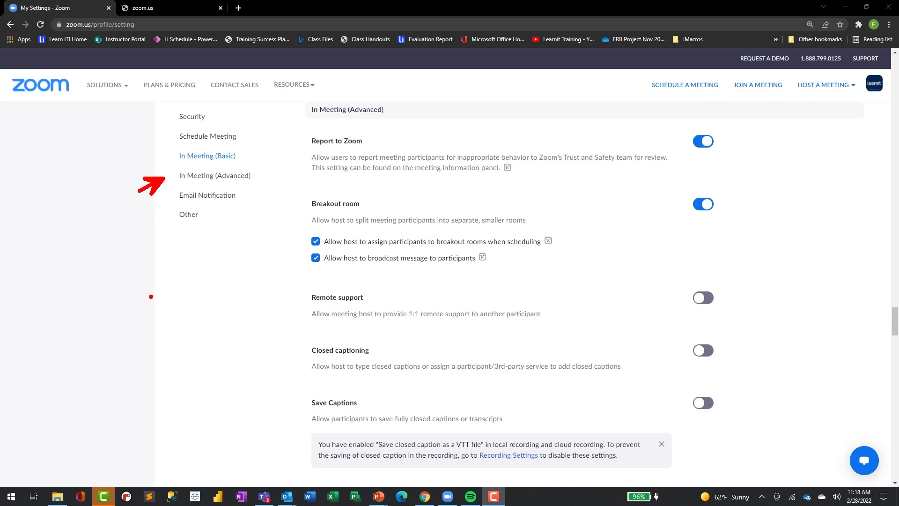
left_click_drag(302, 193, 367, 216)
mouse_move(681, 202)
left_mouse_down()
mouse_move(661, 187)
mouse_move(618, 186)
left_mouse_up()
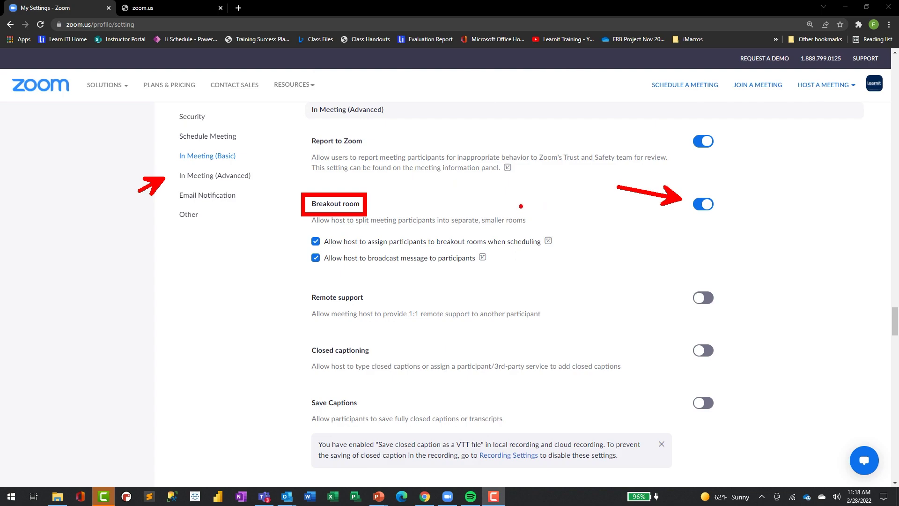
key("Escape")
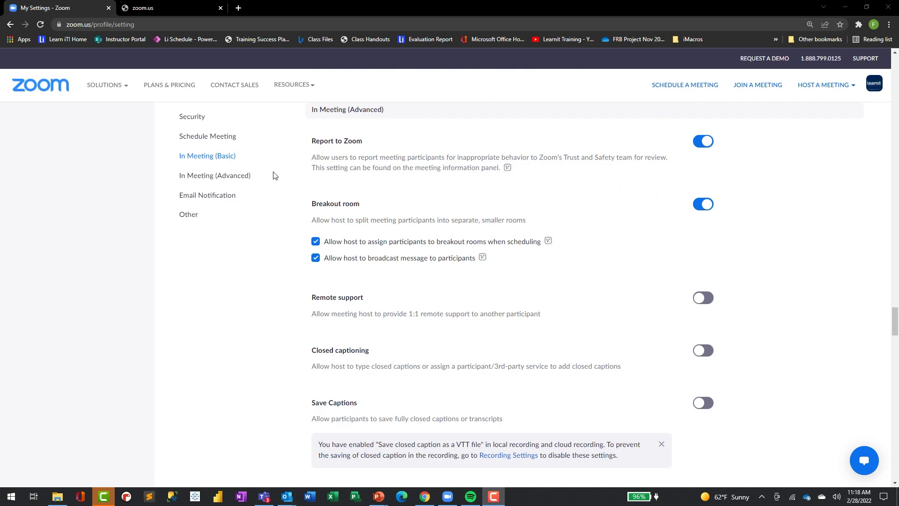
- Go to the In Meeting (Basic) settings and find the Meeting Polls/Quizzes option
left_click(217, 156)
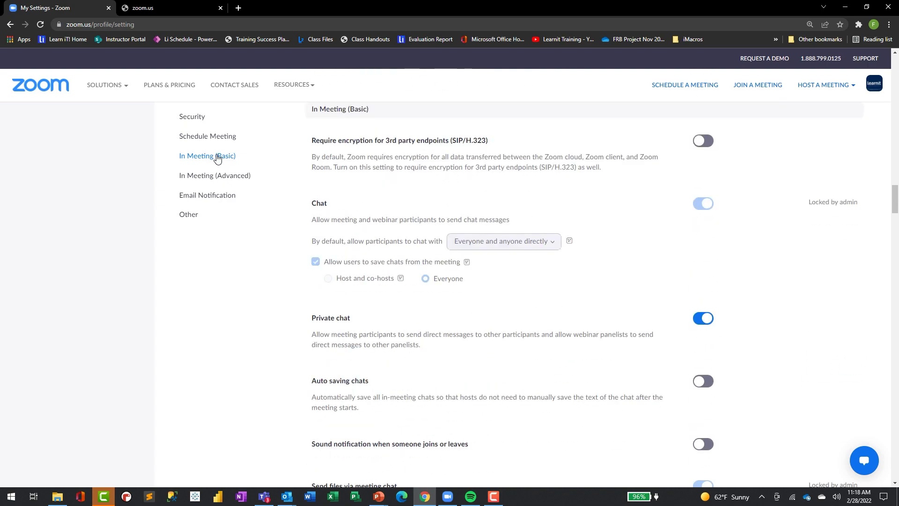
scroll(395, 314, "down", 4)
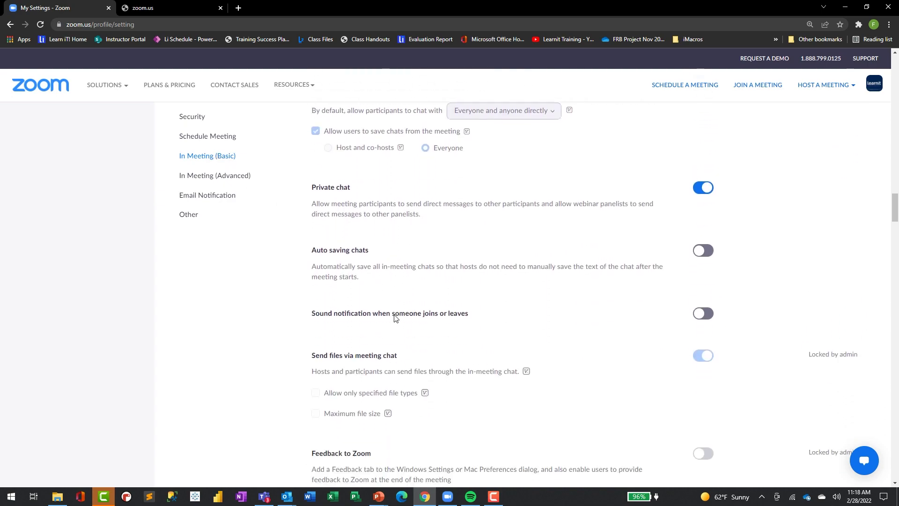
scroll(395, 317, "down", 4)
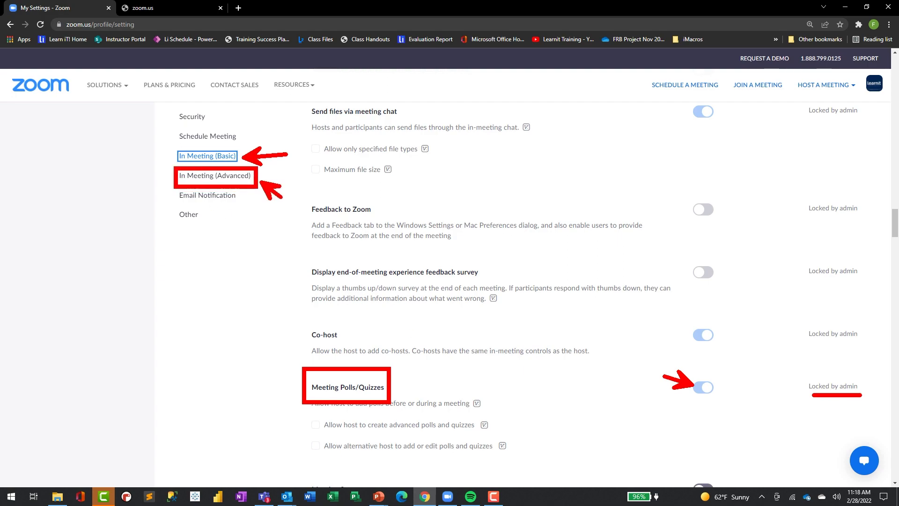
- Label In Meeting (Advanced) with "breakout room" and In Meeting (Basic) with "polls" in red text, and leave annotation mode
type("breakout room")
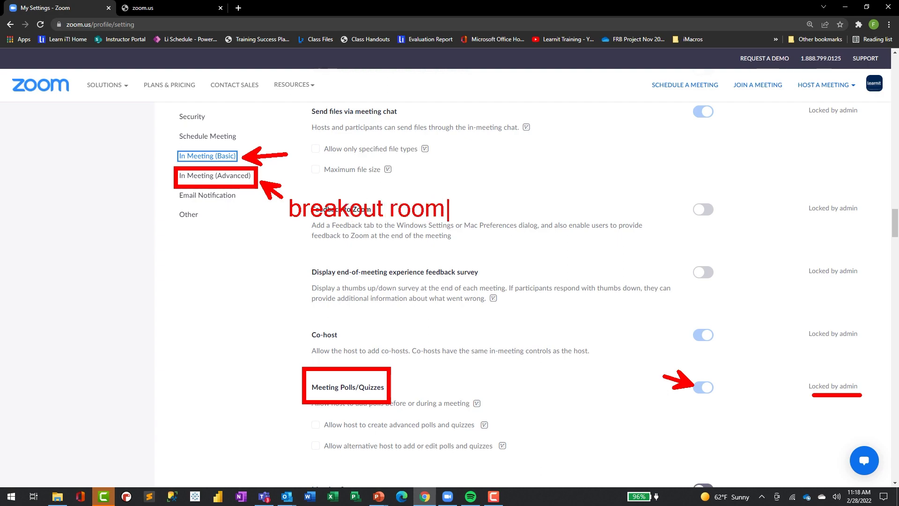
key("Escape")
type("t")
type("polls")
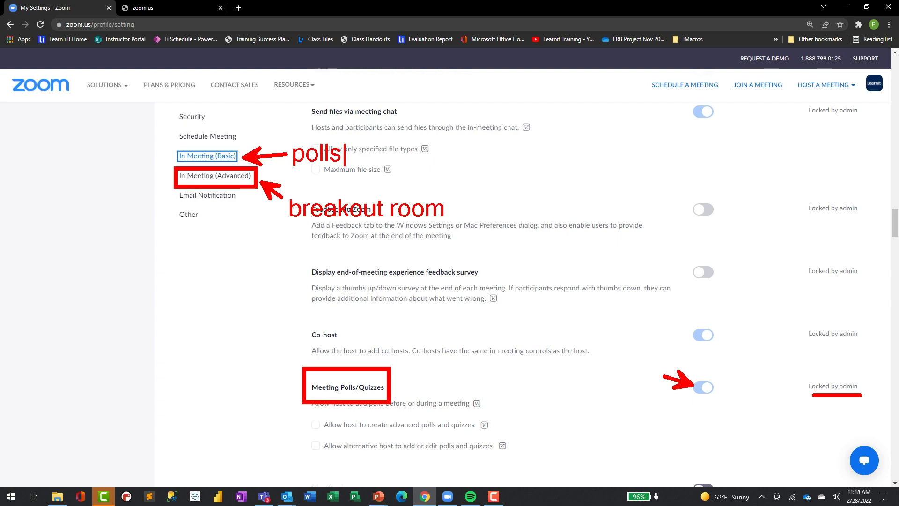
key("Escape")
key("Escape")
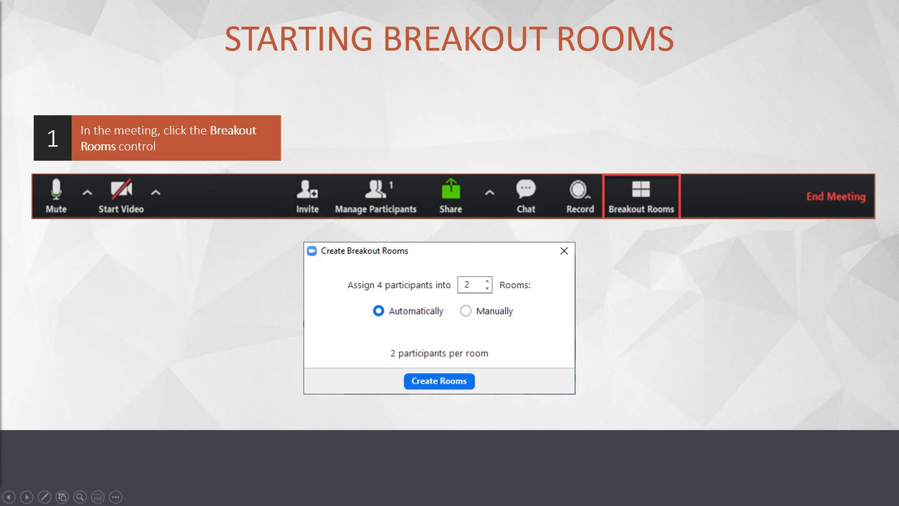
- Advance the slide show from Starting Breakout Rooms through the breakout options, launching and running slides to the Polling slide
key("Right")
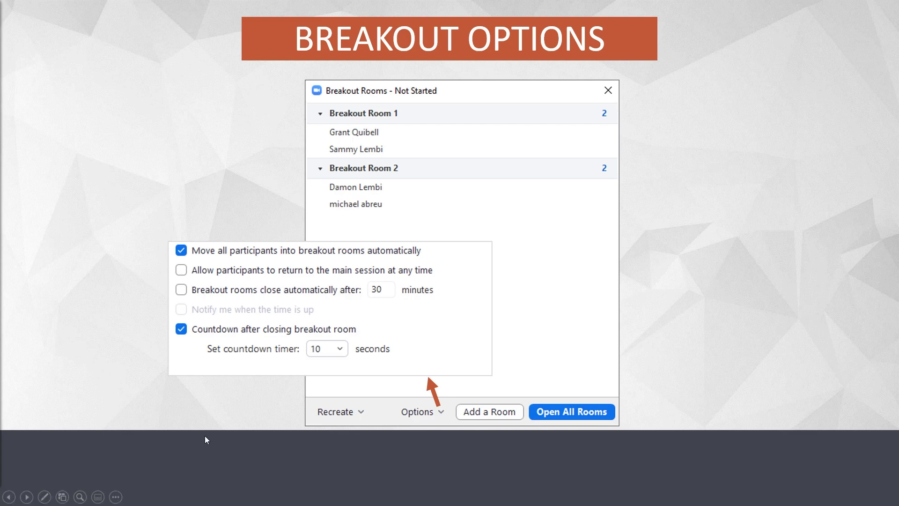
left_click(29, 502)
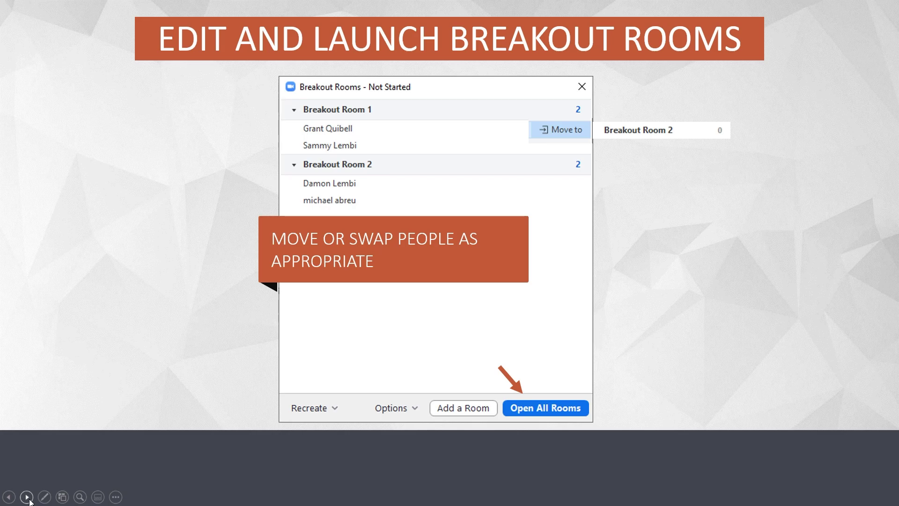
left_click(29, 500)
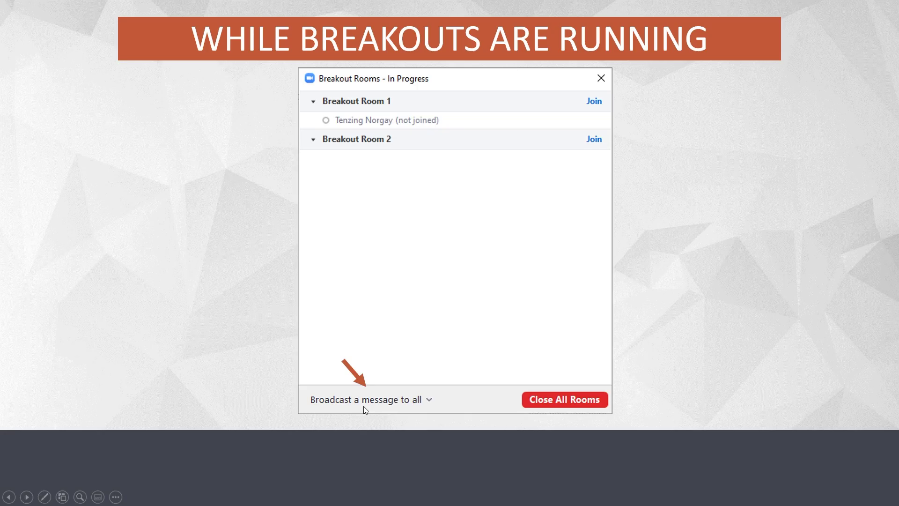
left_click(26, 496)
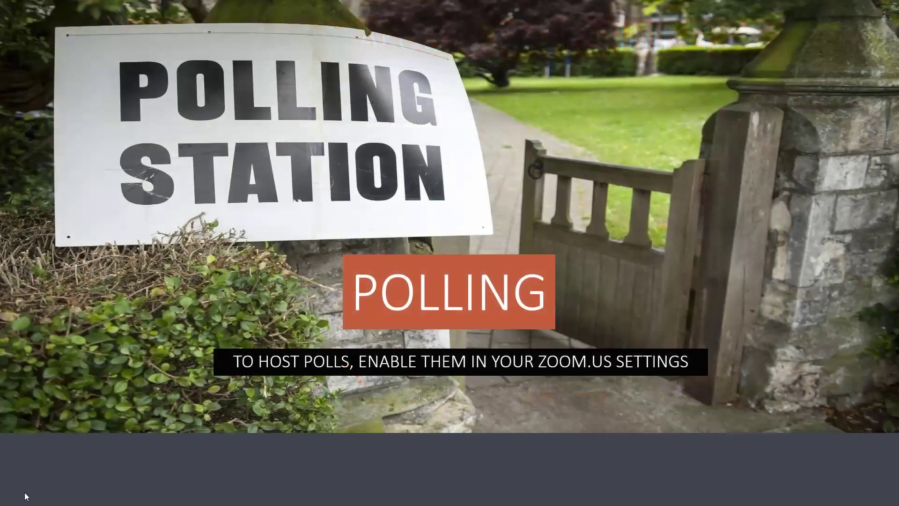